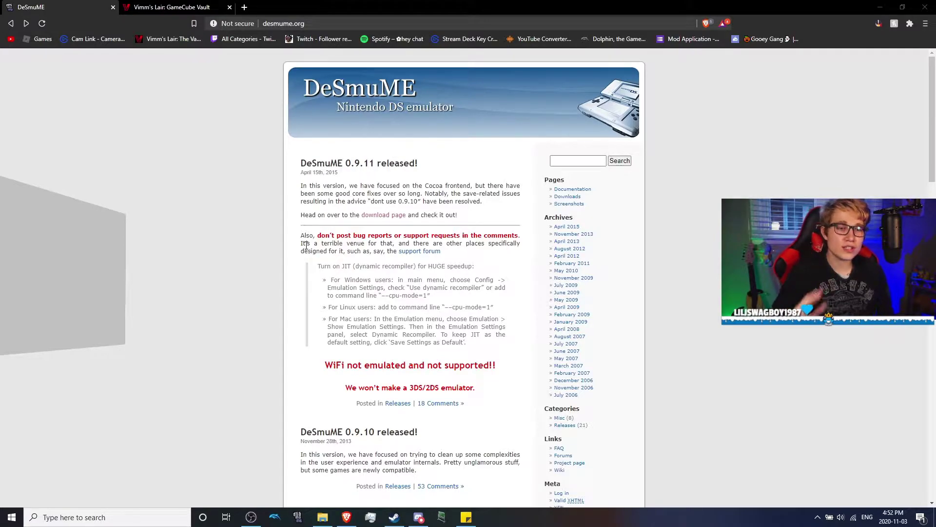
Step: Go to the DeSmuME Downloads page and scroll to the v0.9.11 Windows stable releases
left_click(569, 197)
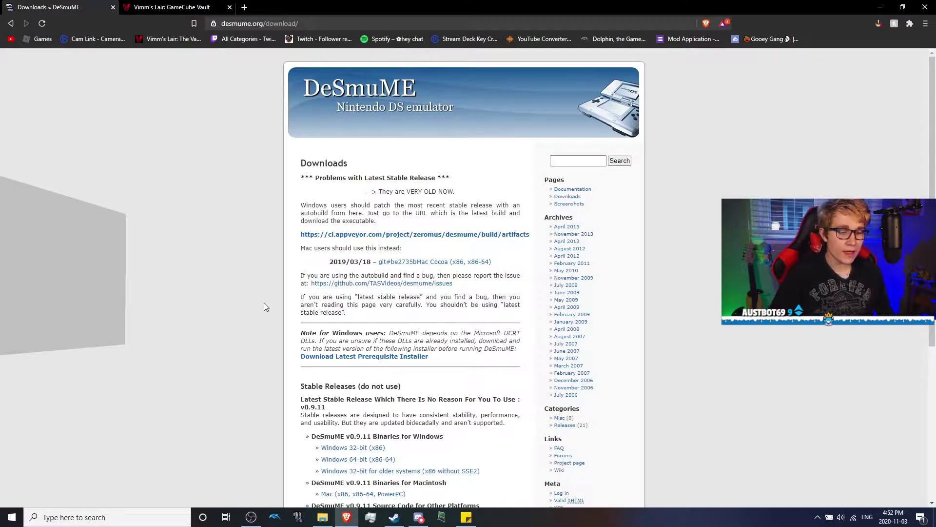
scroll(239, 300, "down", 2)
scroll(242, 292, "down", 1)
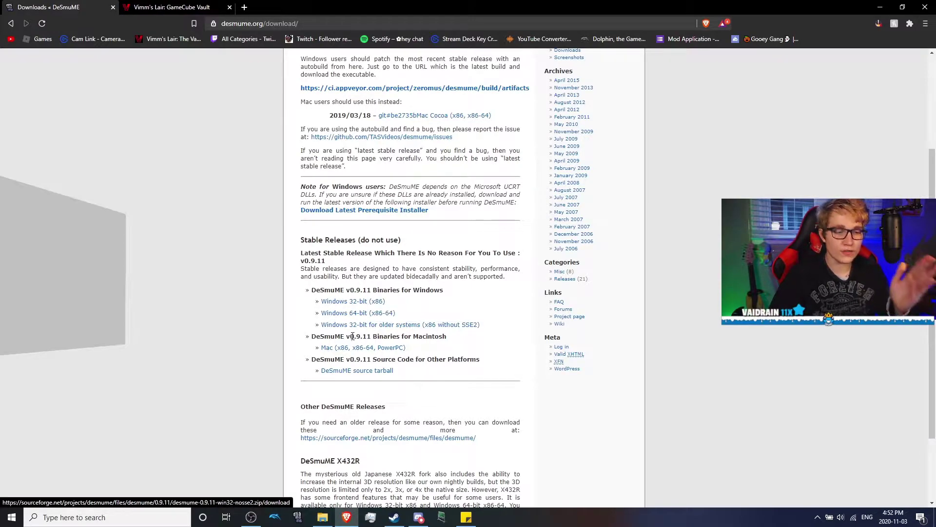
Step: Launch DeSmuME_0.9.11_x64.exe from the NDS folder on drive D
left_click(323, 520)
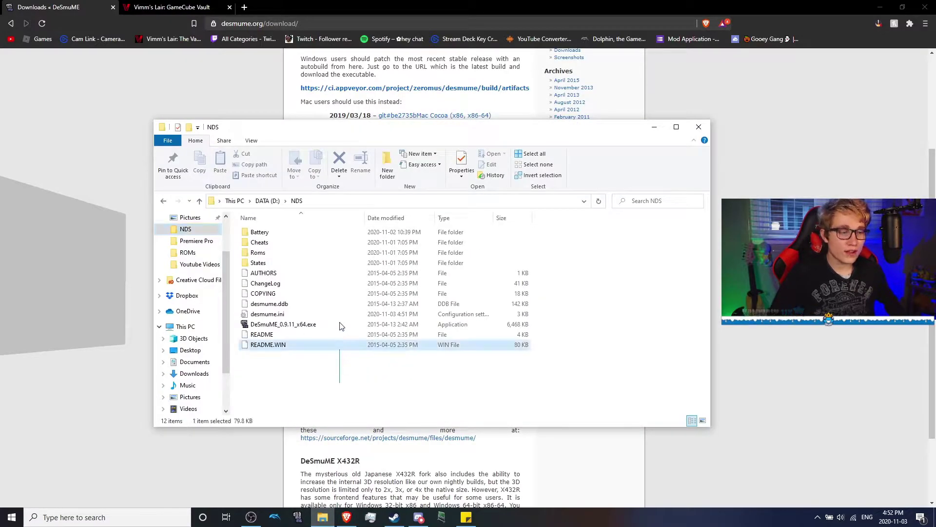
mouse_move(340, 326)
left_mouse_down()
mouse_move(345, 230)
mouse_move(346, 366)
left_mouse_up()
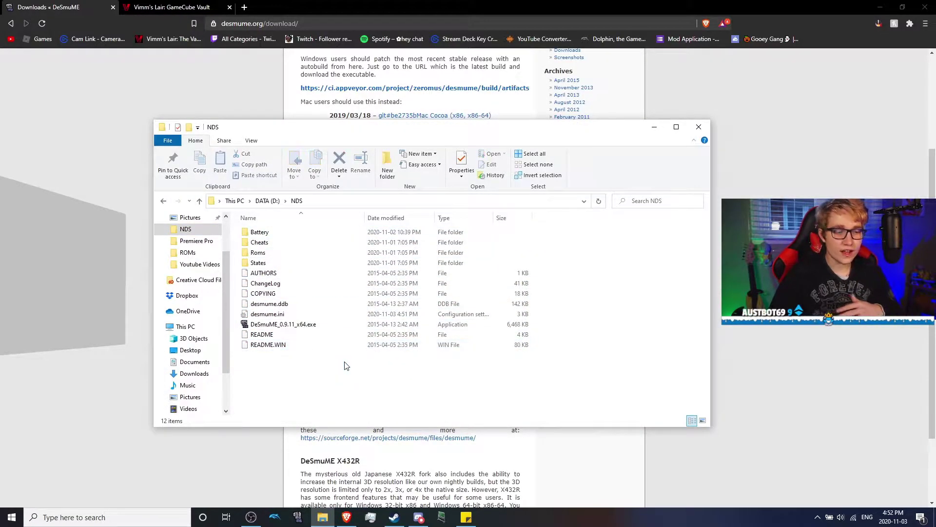
double_click(343, 326)
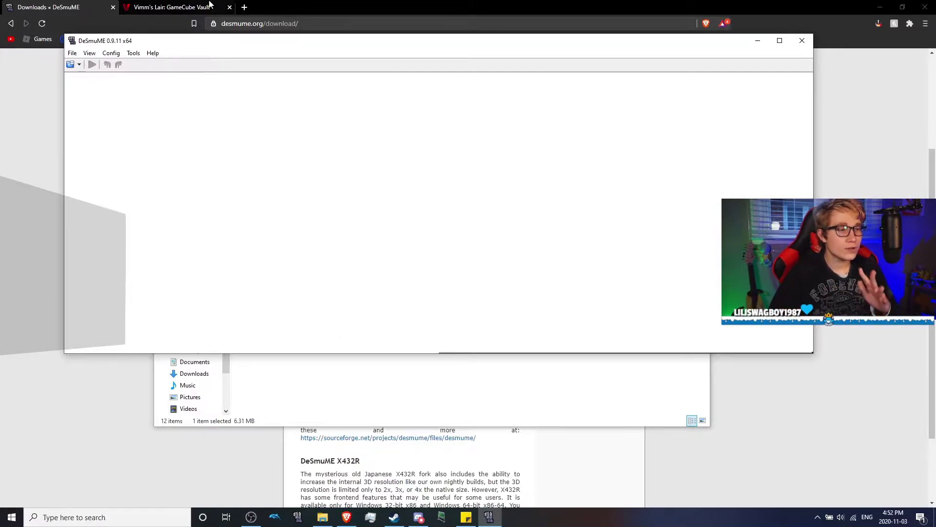
left_click(72, 55)
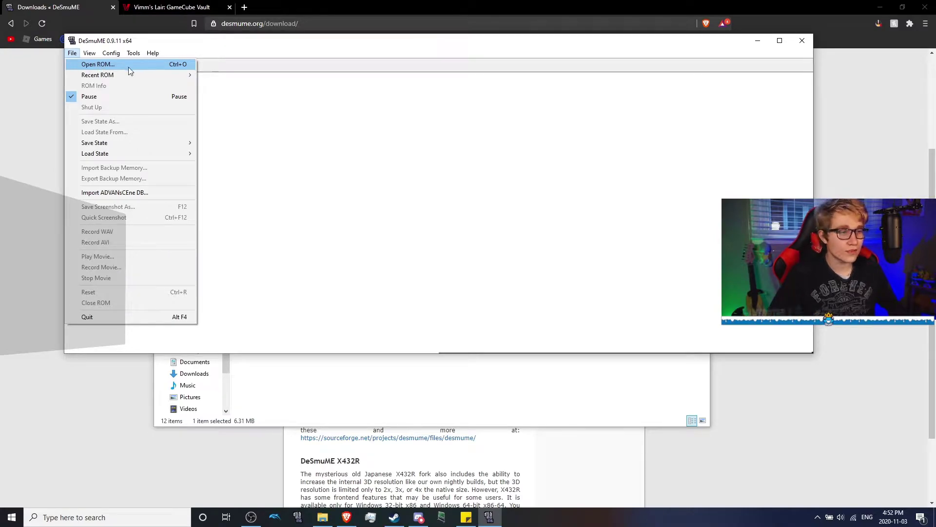
mouse_move(118, 65)
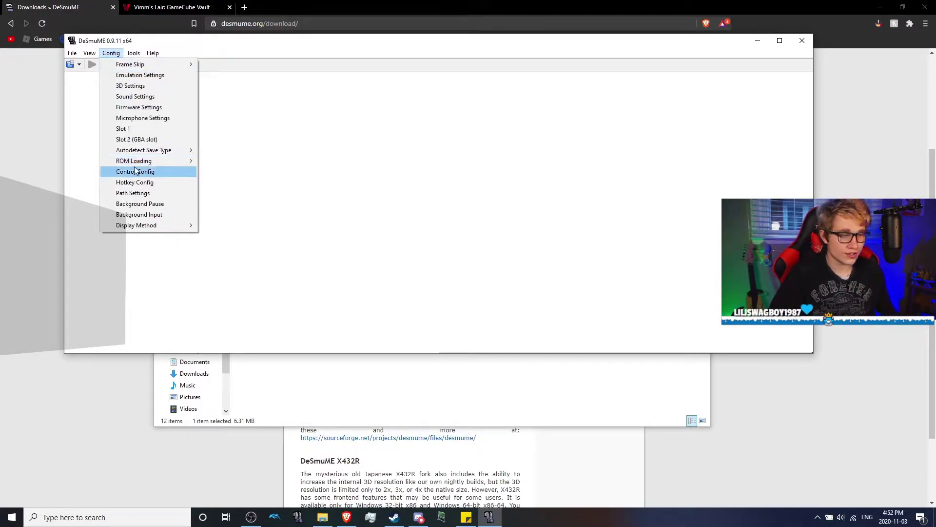
mouse_move(91, 56)
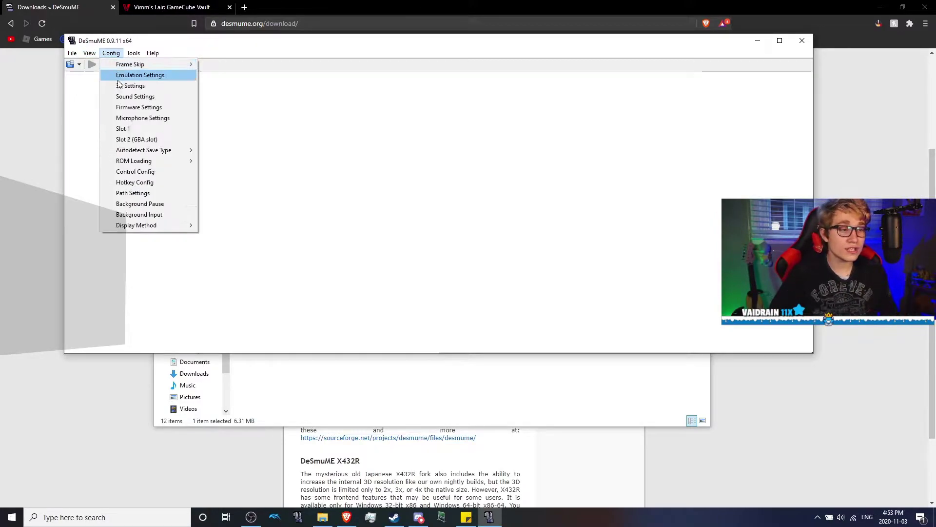
mouse_move(126, 86)
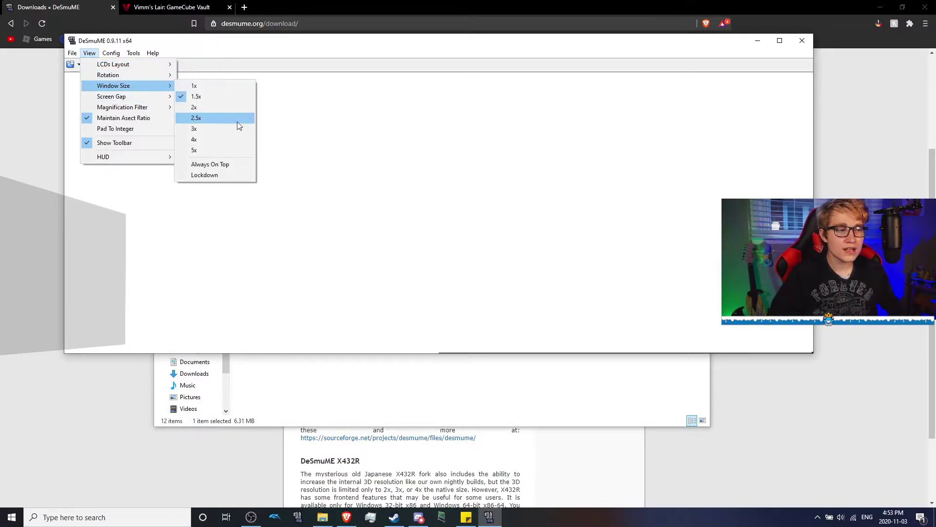
left_click(232, 129)
left_click(89, 52)
mouse_move(111, 53)
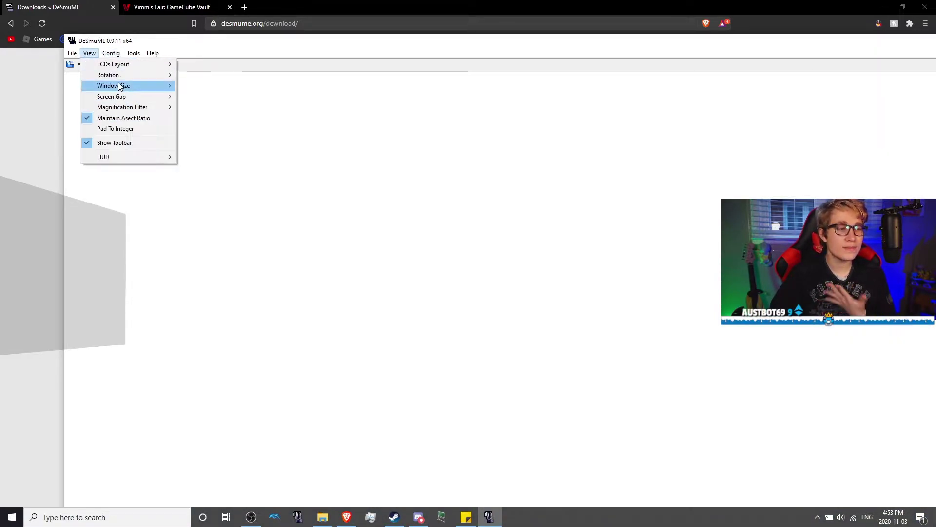
mouse_move(119, 86)
left_click(196, 96)
left_click(89, 53)
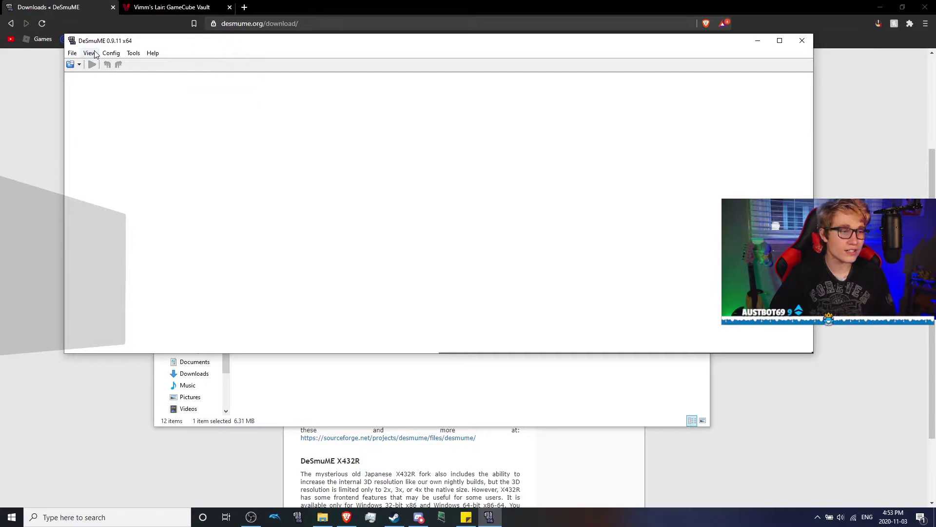
mouse_move(119, 106)
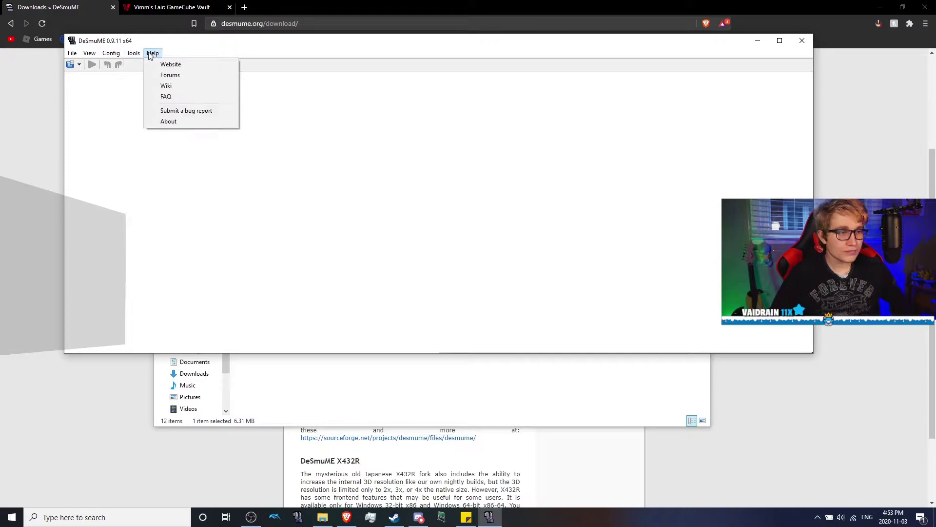
mouse_move(130, 57)
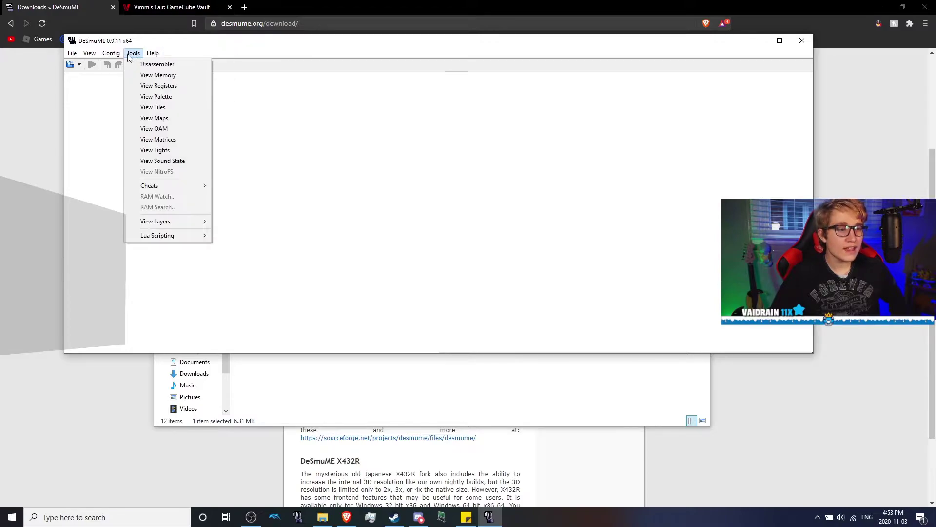
Step: Dismiss the help options and go to the Vimm's Lair Nintendo DS Vault
left_click(385, 155)
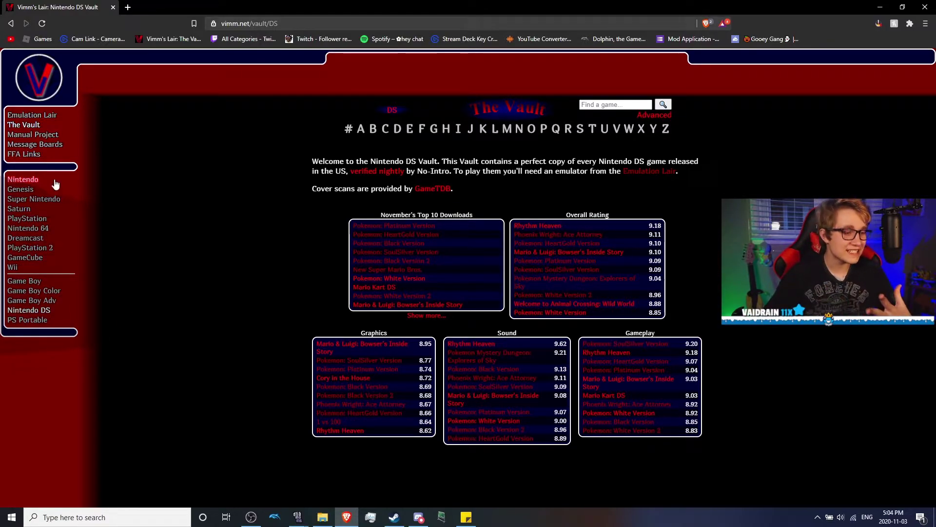
left_click(18, 312)
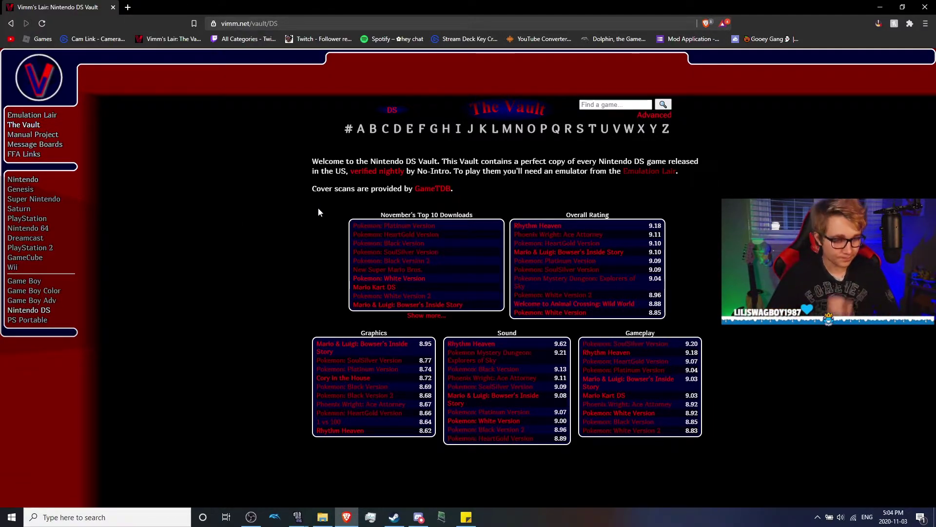
Step: Open the Pokemon: Black Version page from the Top 10 Downloads list
left_click(378, 245)
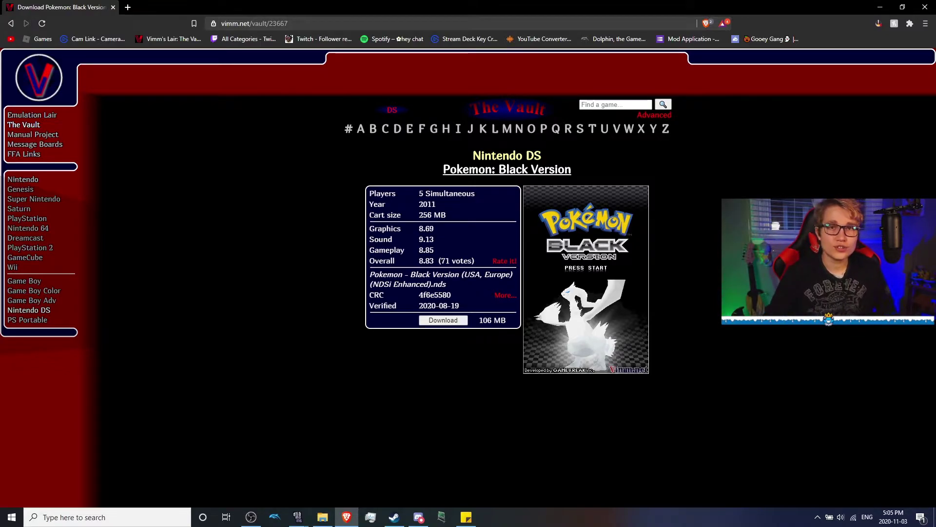
Step: Bring the DeSmuME 0.9.12 window forward and open its File menu to browse for a ROM
mouse_move(299, 515)
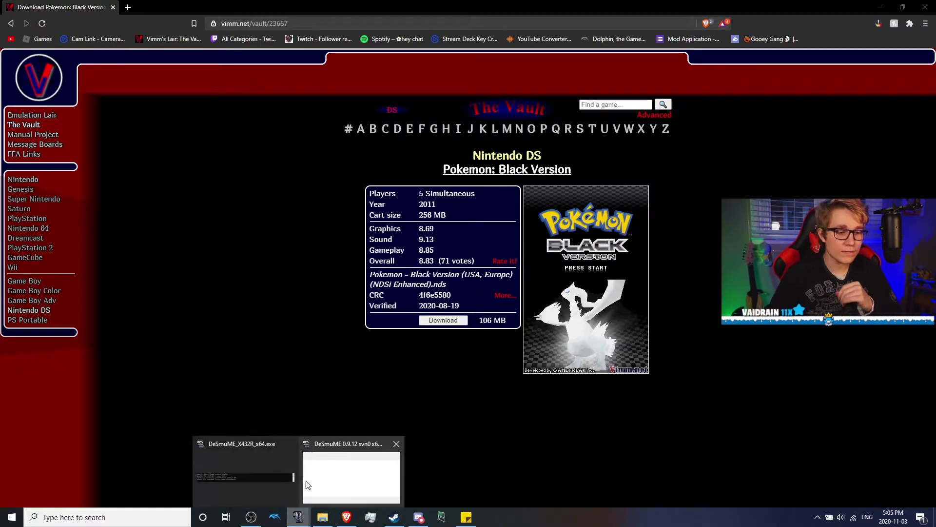
left_click(330, 484)
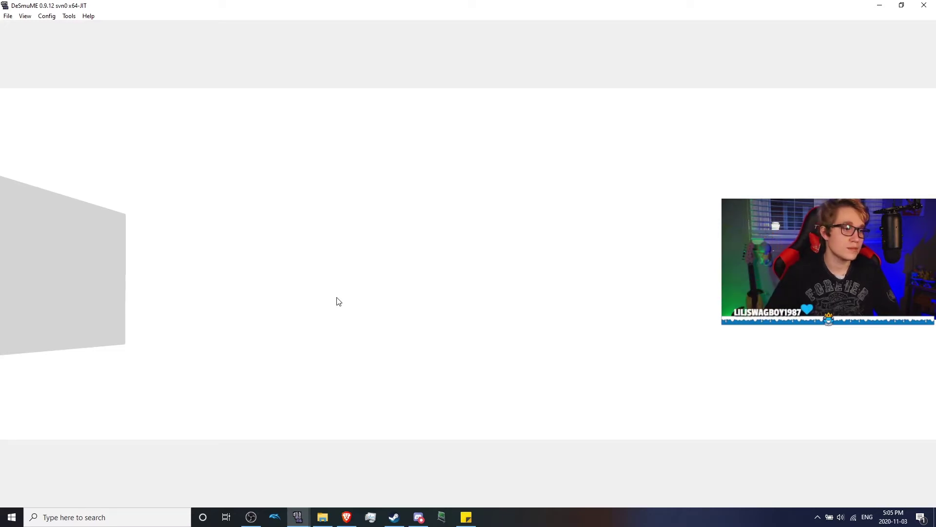
left_click(8, 18)
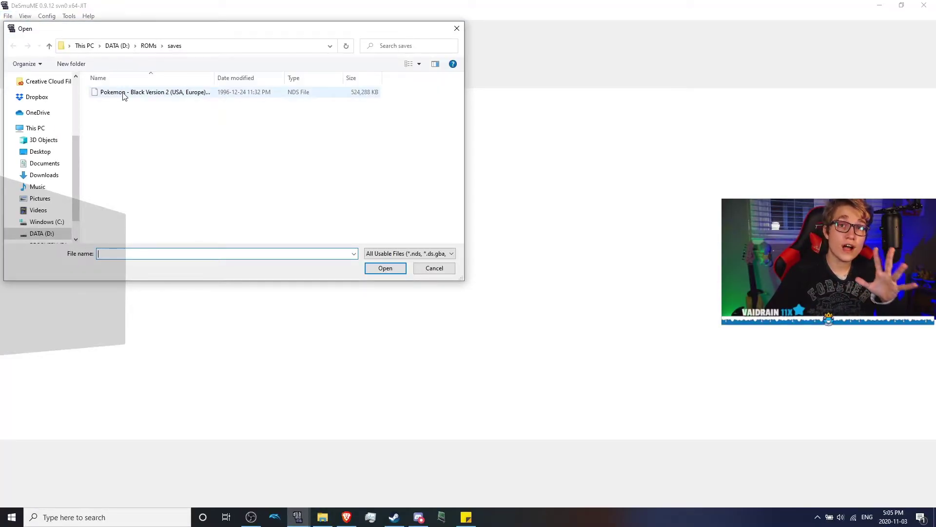
Step: Load the Pokemon - Black Version 2 (USA, Europe) ROM from D:\ROMs\saves
left_click(123, 93)
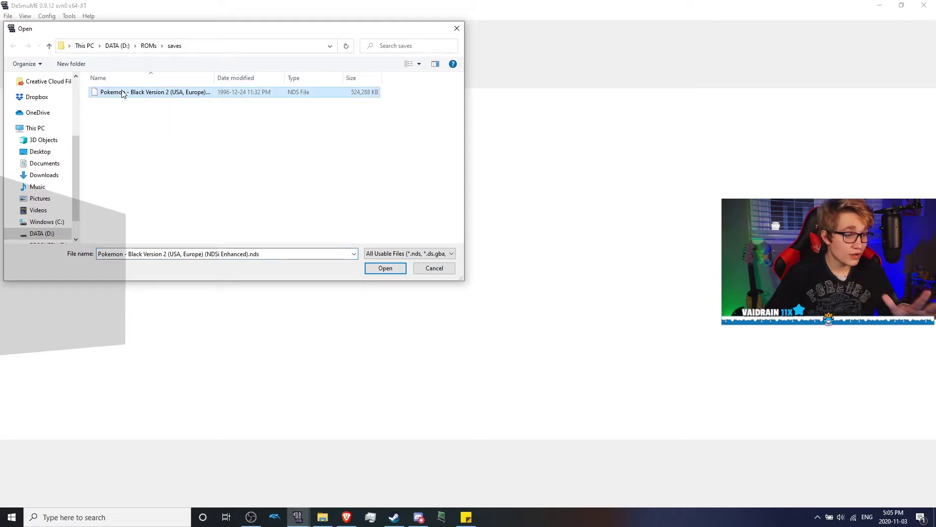
double_click(123, 93)
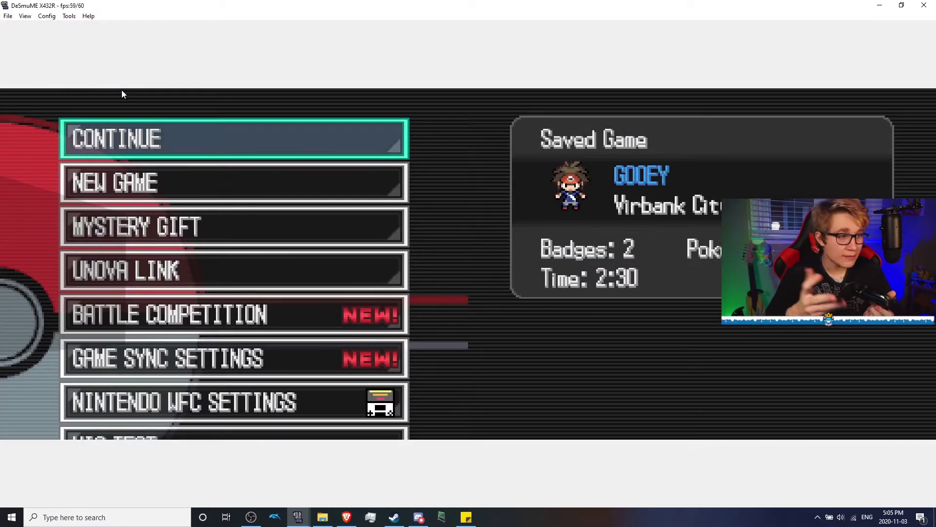
Step: Choose Continue on the saved game and confirm the C-Gear communications prompt with X
key("x")
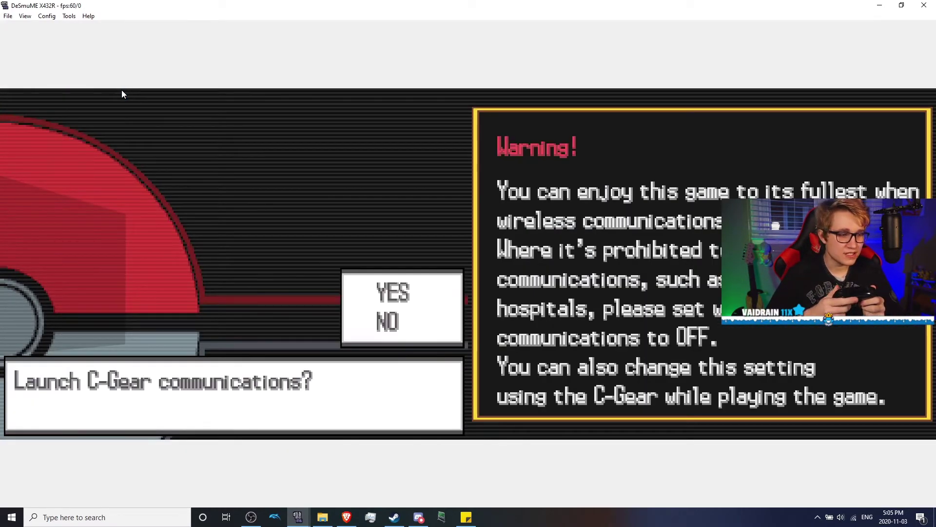
key("x")
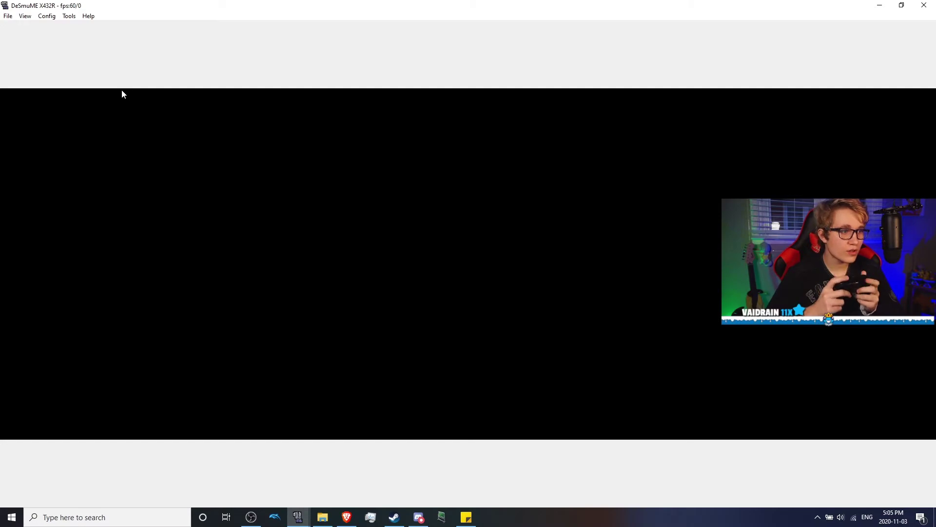